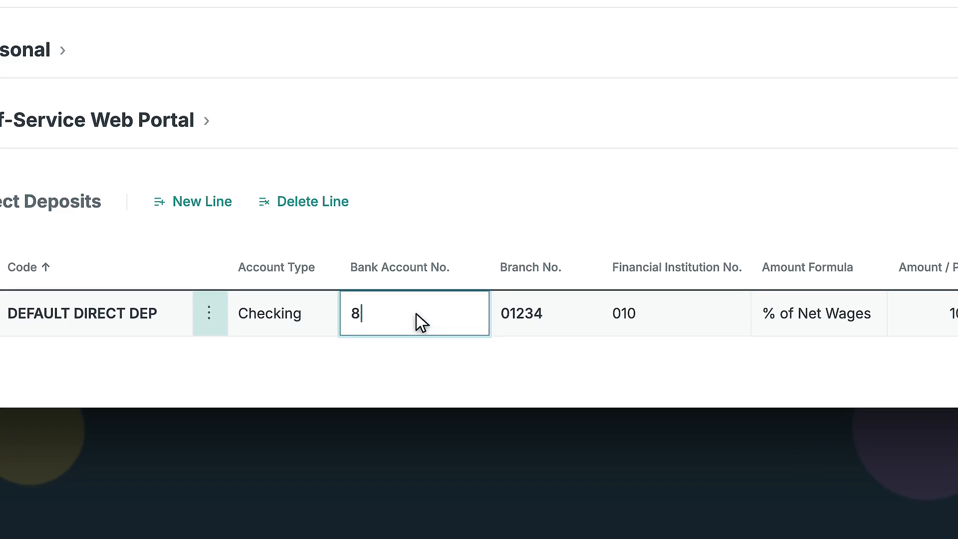
text(10)
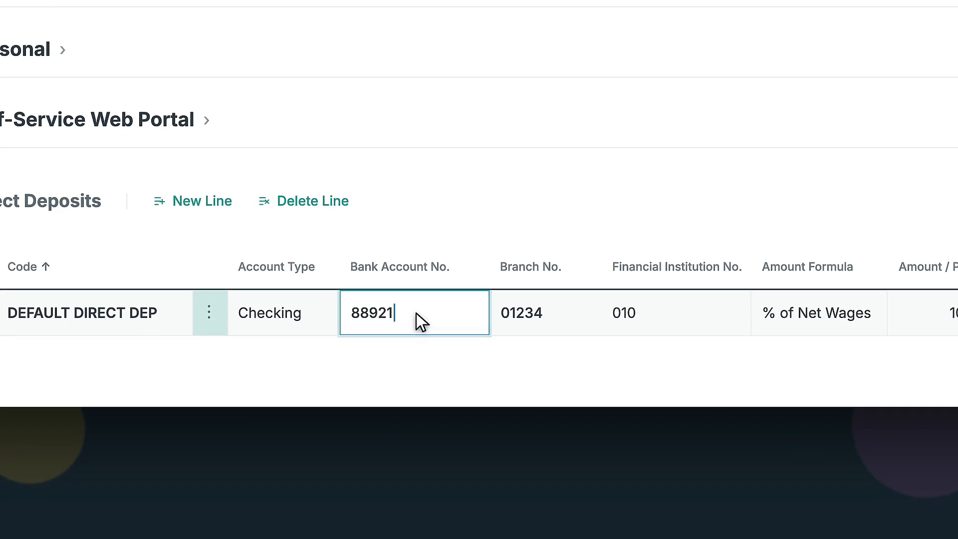
click(547, 312)
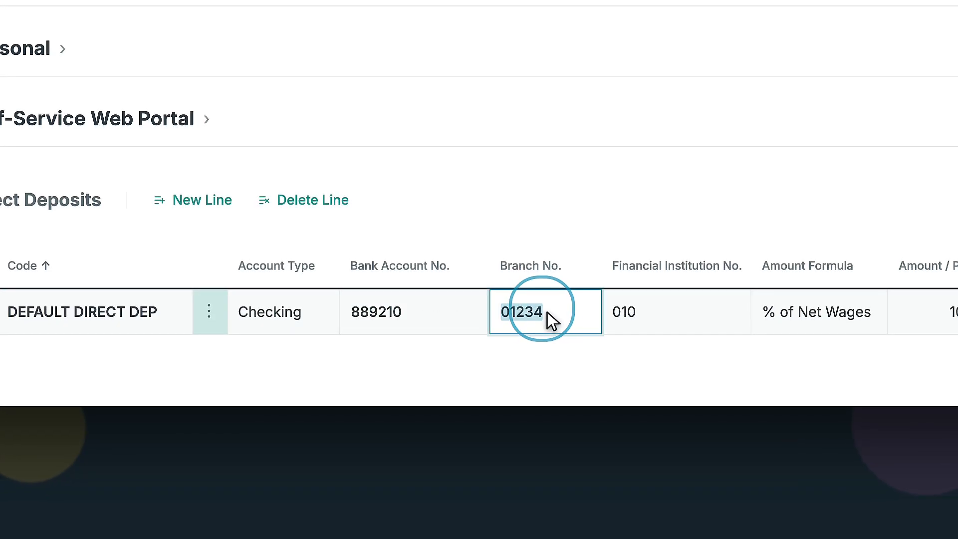
key(BackSpace)
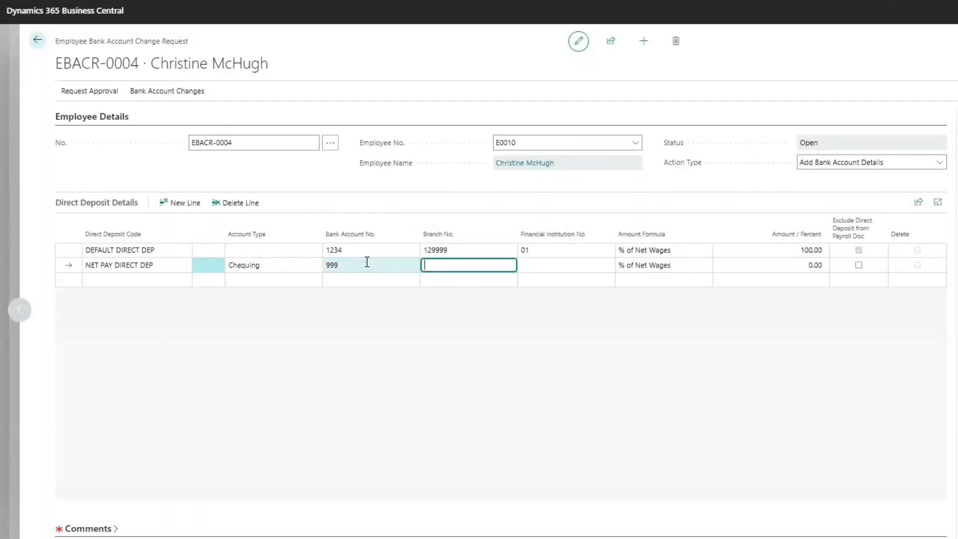
- Enter branch 888 and institution 777 on the NET PAY DIRECT DEP Chequing line
text(888)
key(Tab)
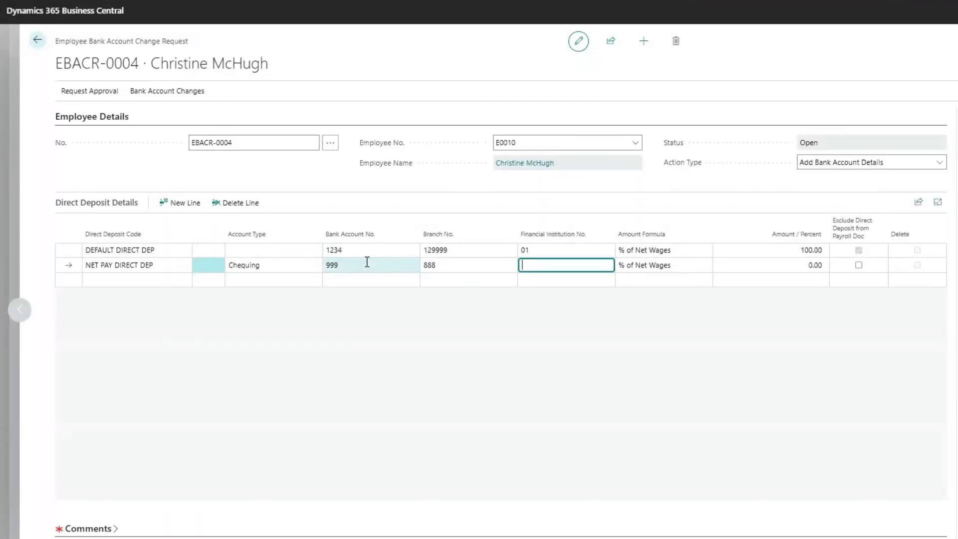
key(Tab)
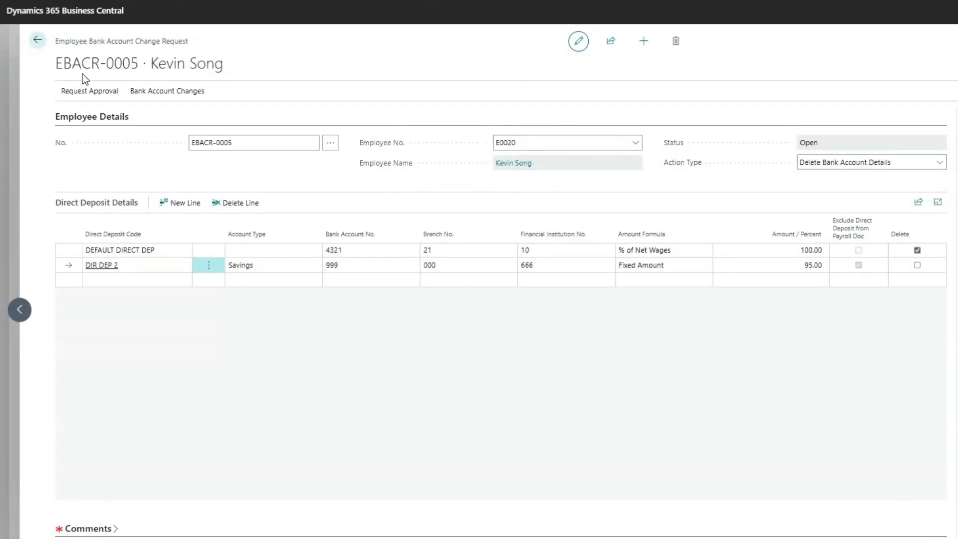
click(83, 94)
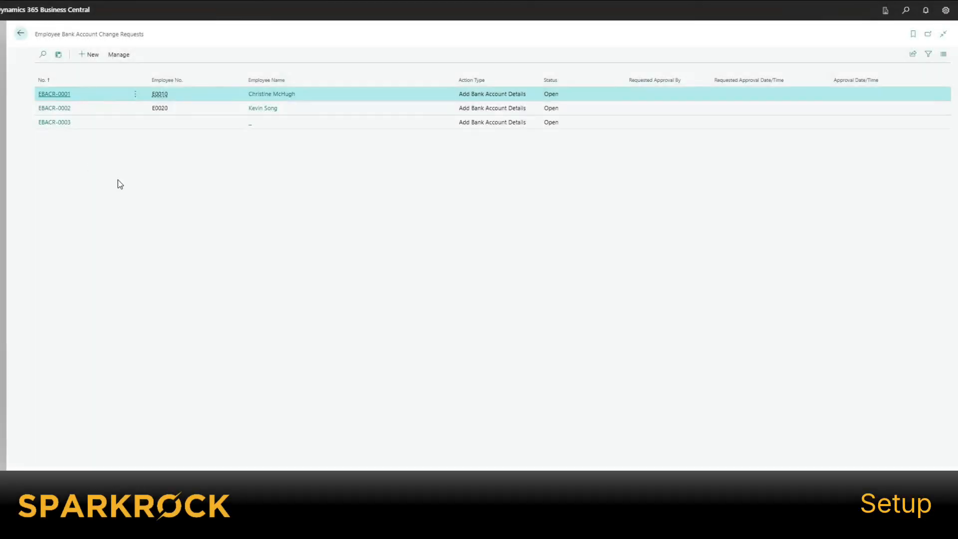
- Go to Finance Approval Setup and select the Employee Bank Change document type row
click(906, 11)
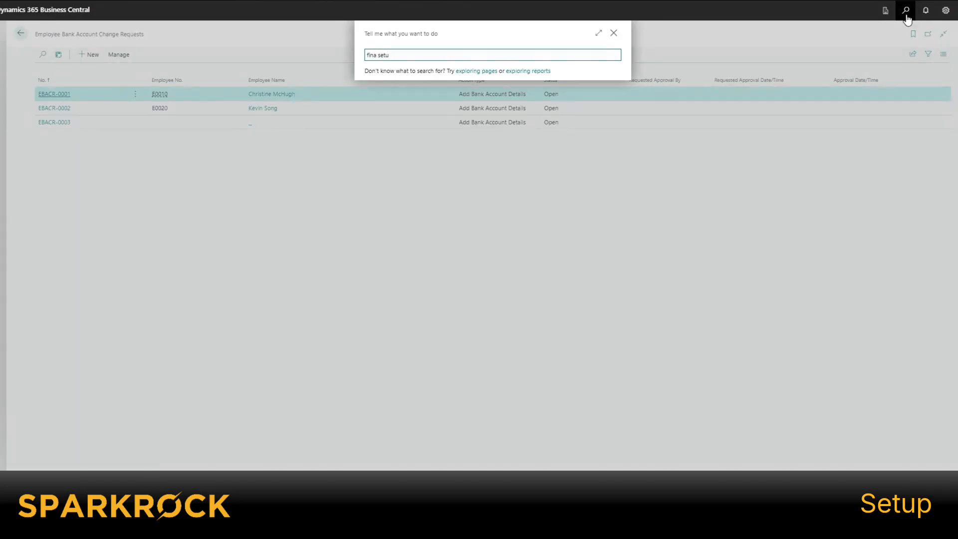
click(413, 90)
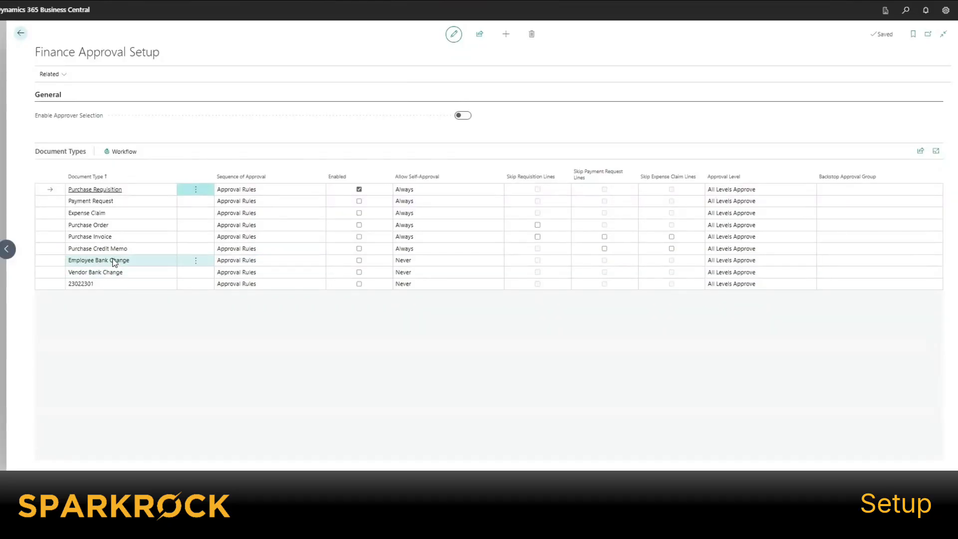
click(114, 261)
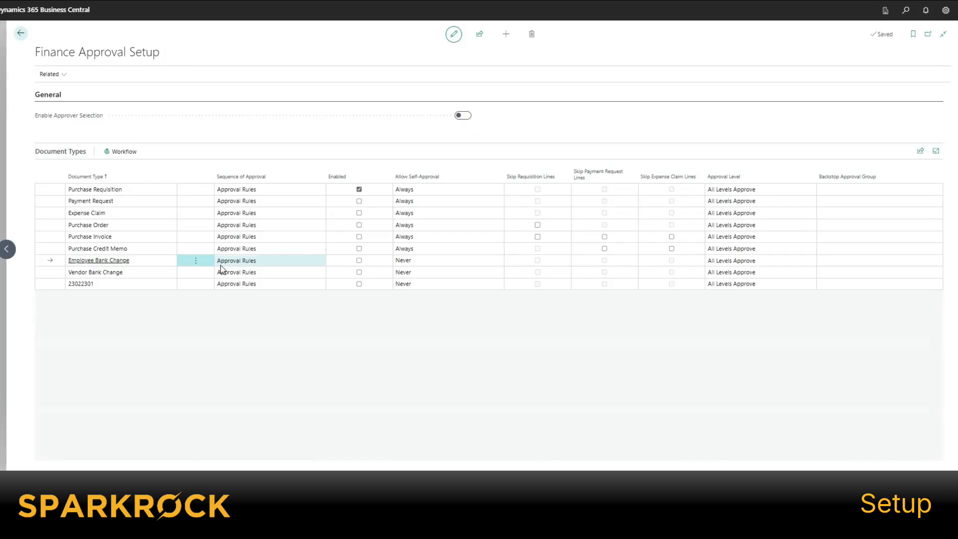
- Enable the EMP. BANK CHG. finance approval rule and approvals for Employee Bank Change
click(50, 75)
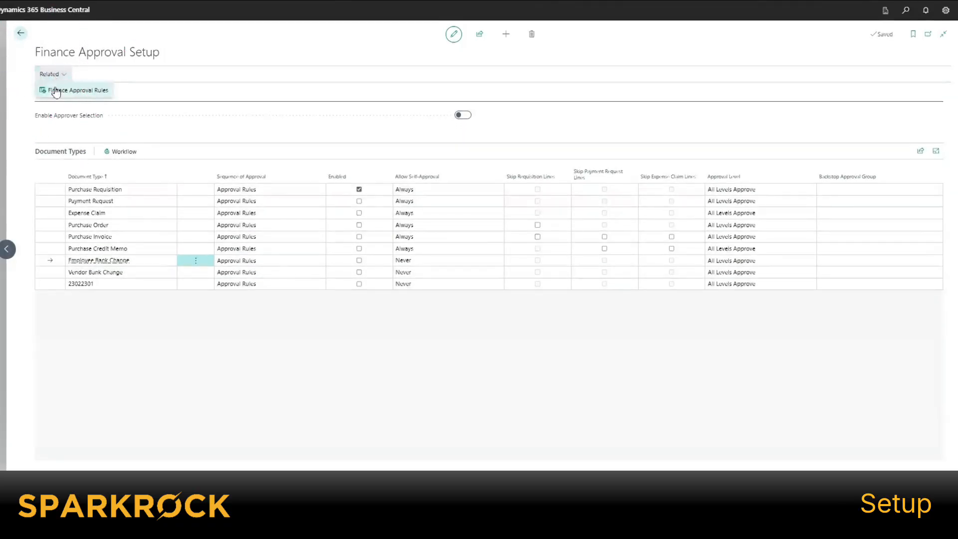
click(55, 91)
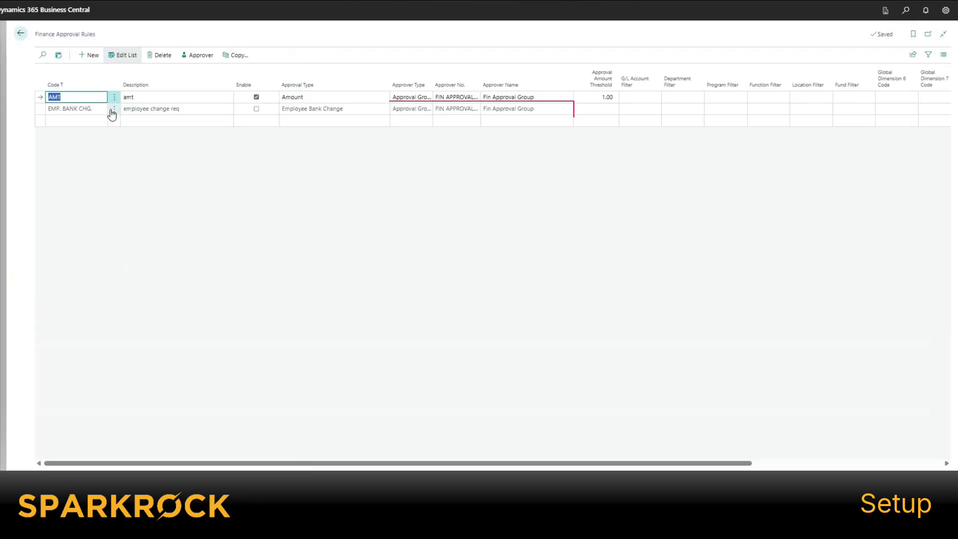
click(256, 109)
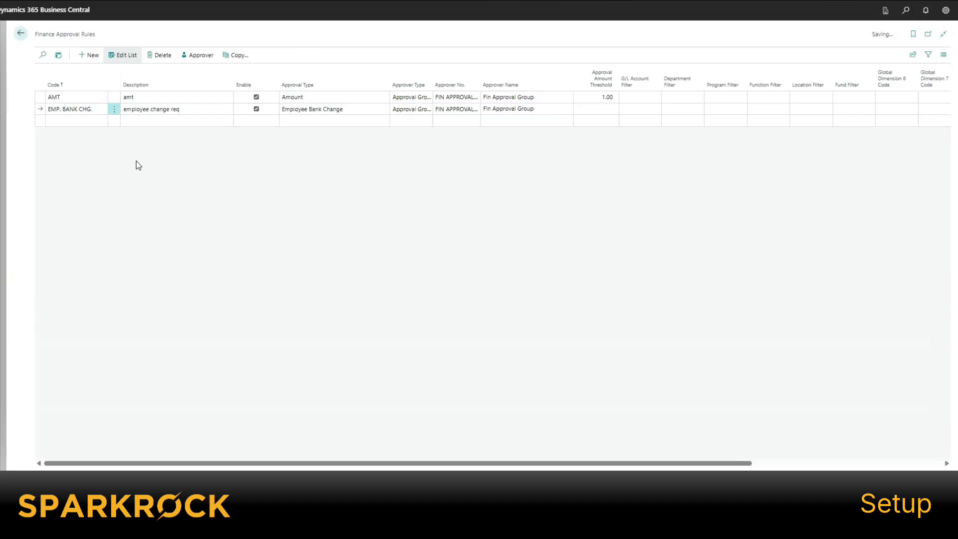
click(6, 151)
click(360, 261)
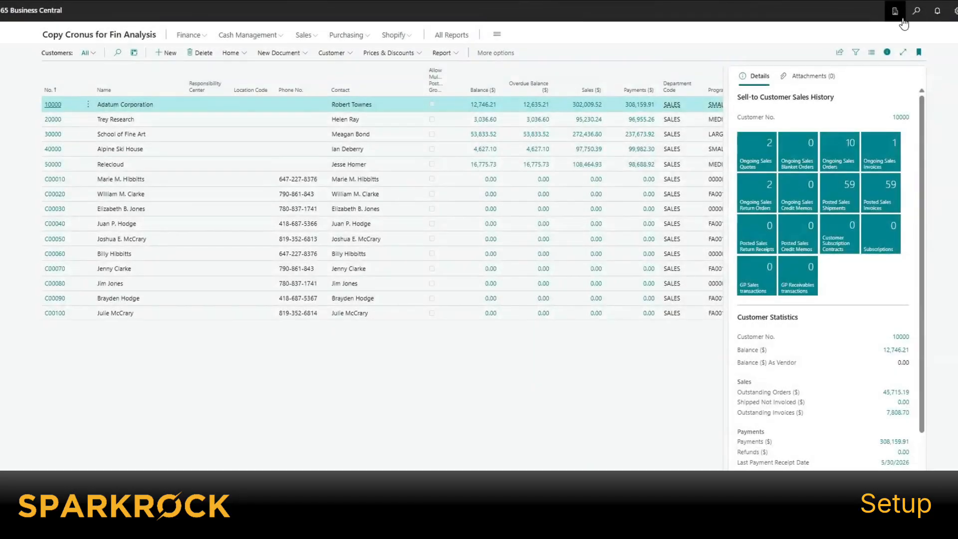
click(915, 11)
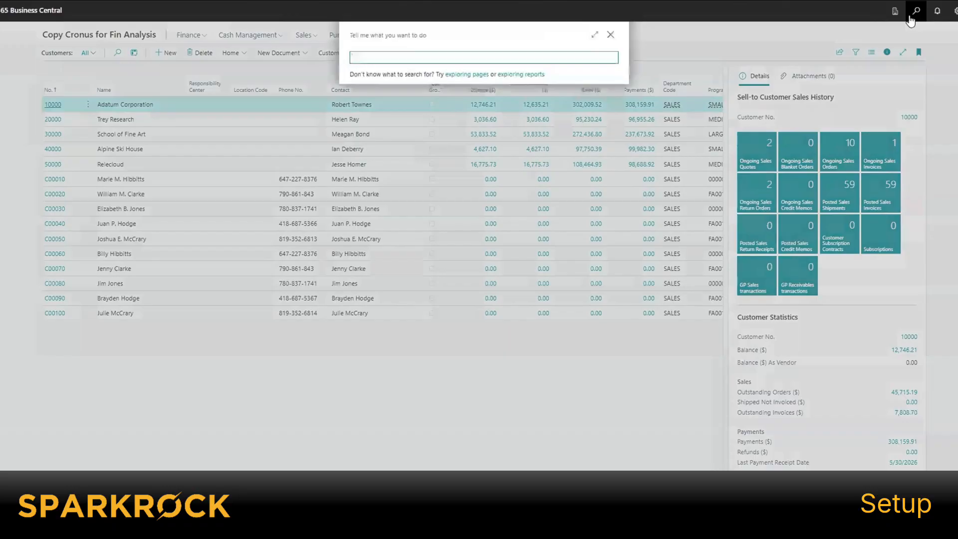
text(pur pay)
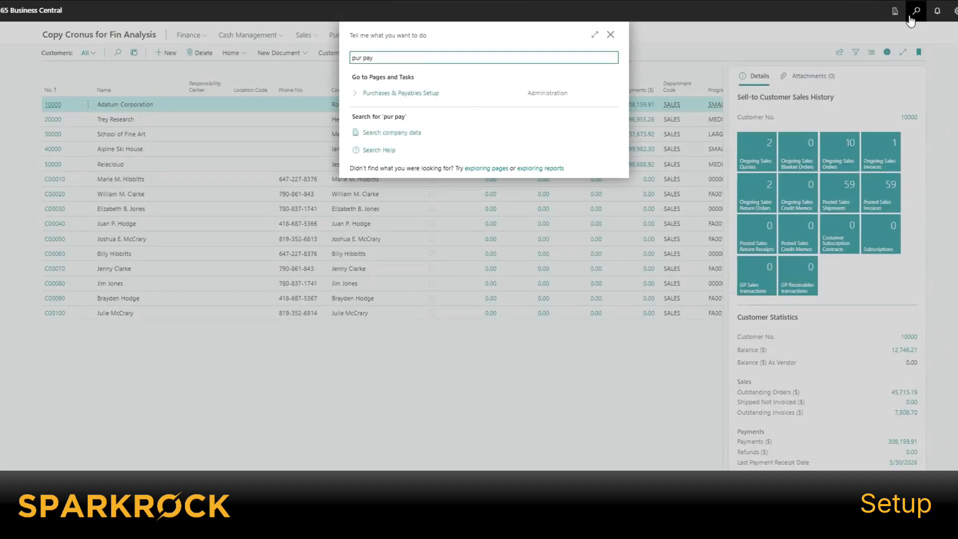
key(Down)
key(Return)
scroll(488, 394, down, 10)
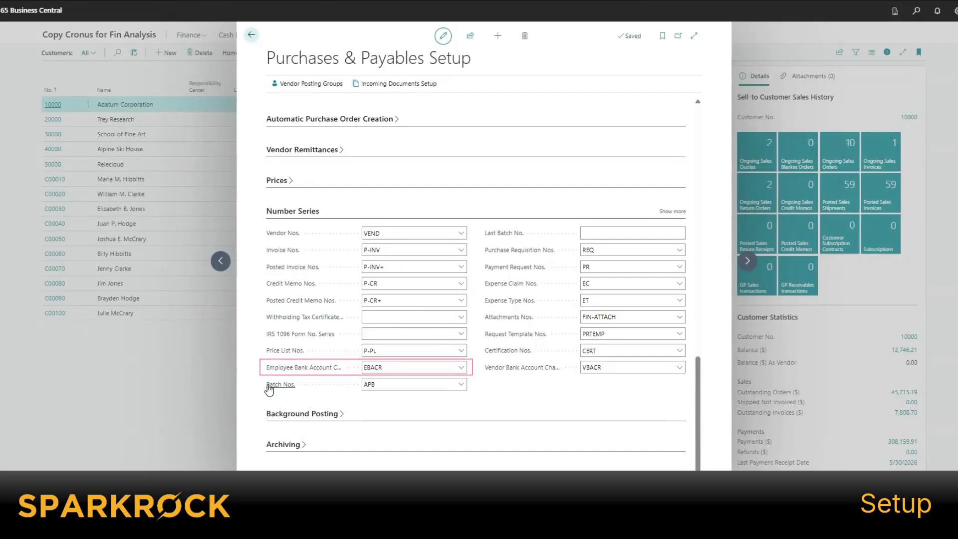
click(374, 369)
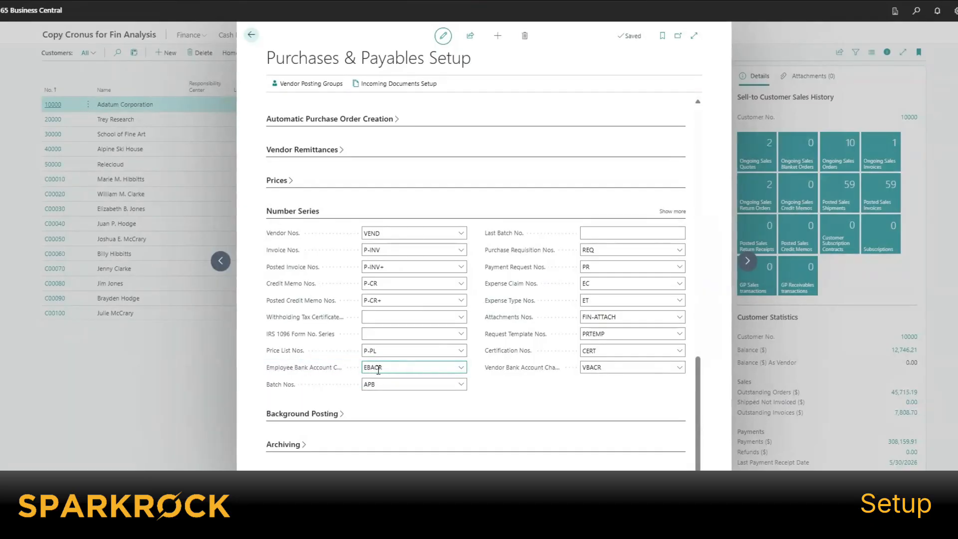
click(142, 145)
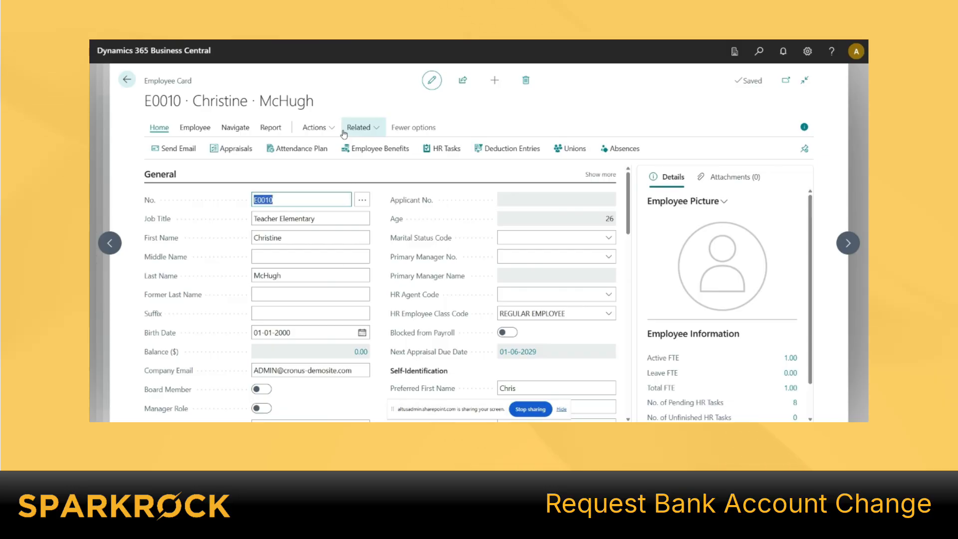
- Go to Maintain Direct Deposits from the Navigate actions on employee E0010's card
click(240, 128)
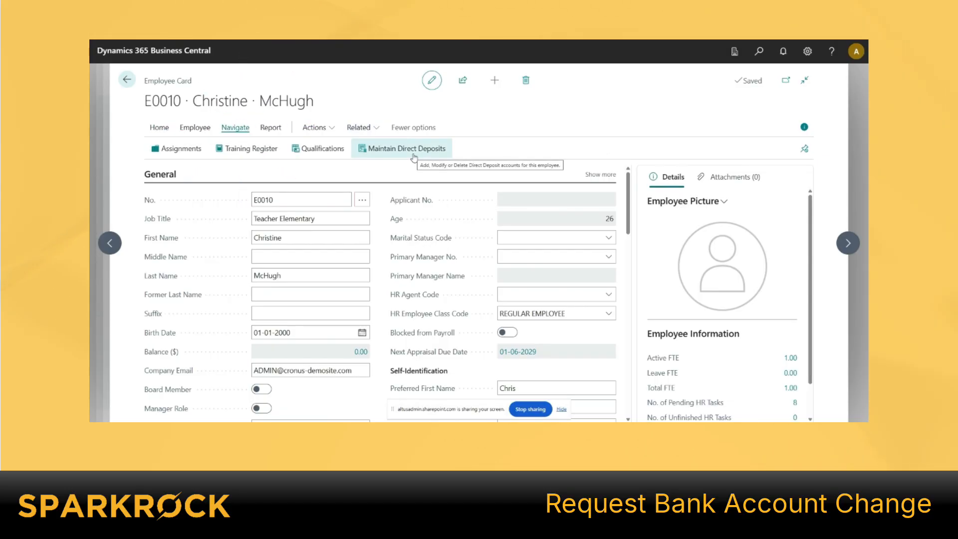
click(413, 156)
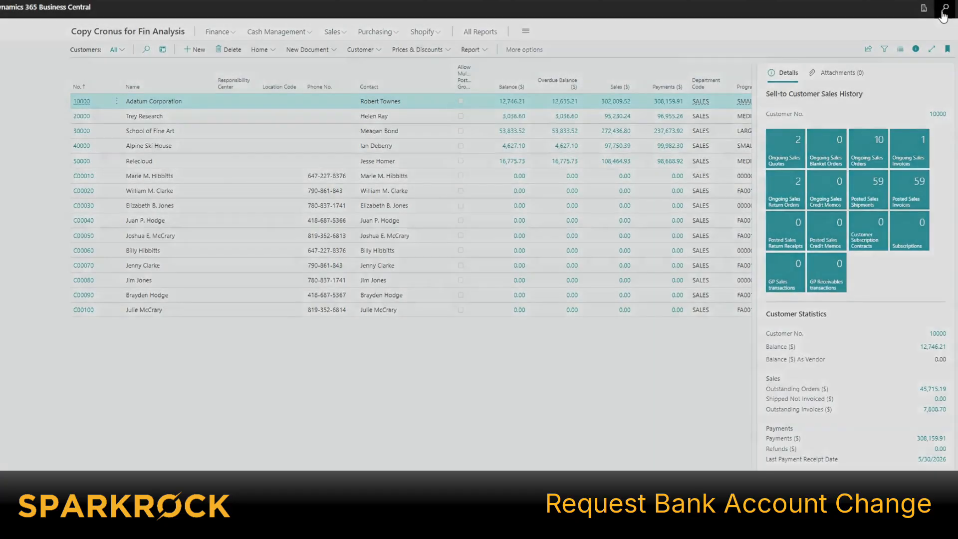
- Search 'emp ba req' to reach Employee Bank Account Change Requests and create a new request
click(943, 11)
text(emp ba req)
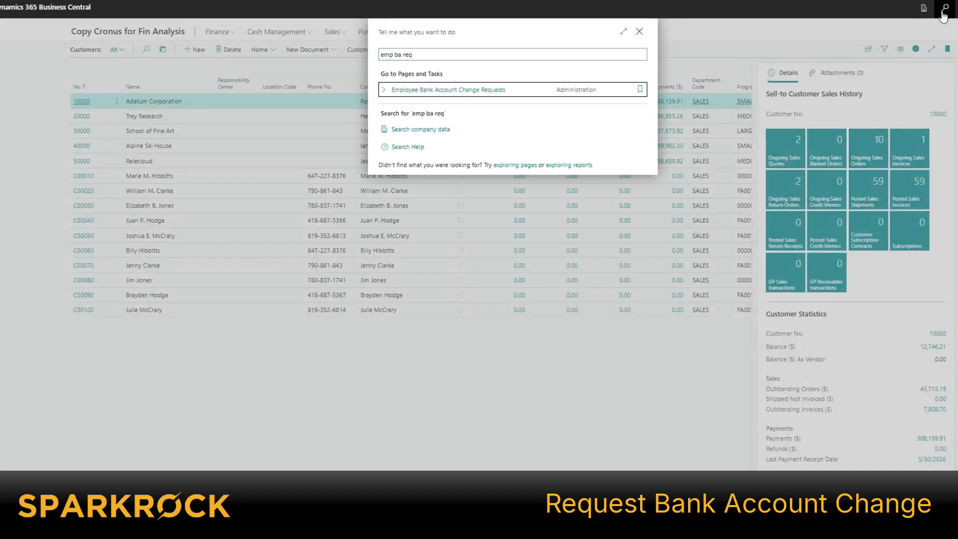
key(Return)
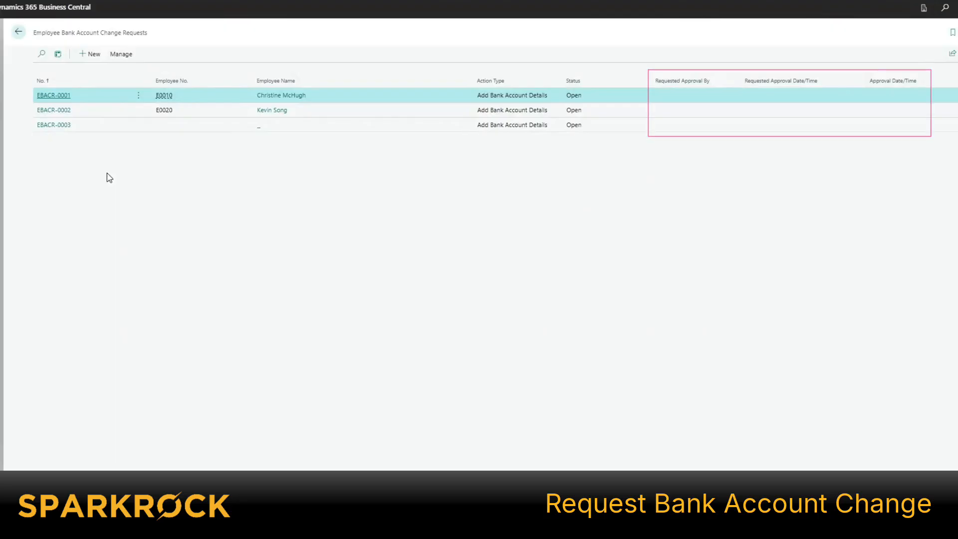
click(87, 55)
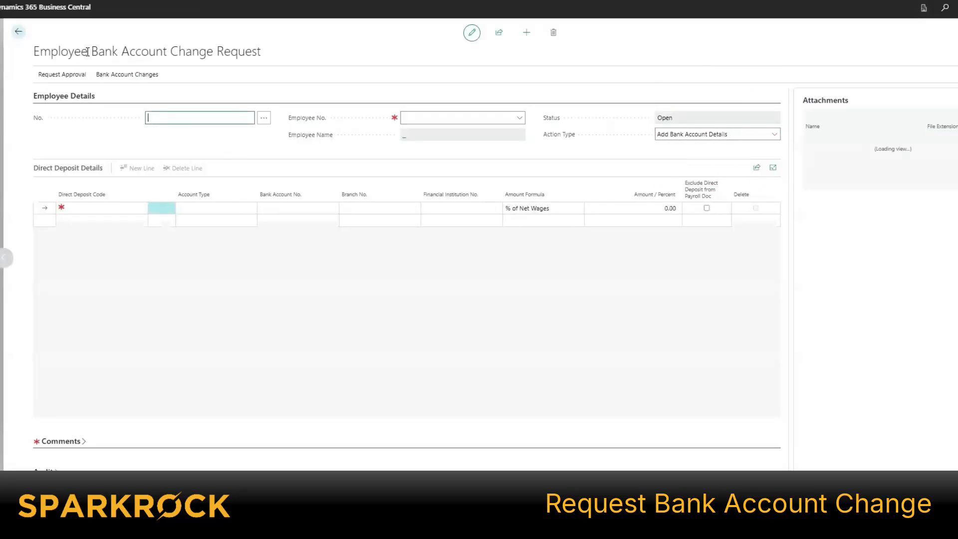
- Assign employee E0010 to request EBACR-0004 and add a blank second direct deposit line
click(519, 117)
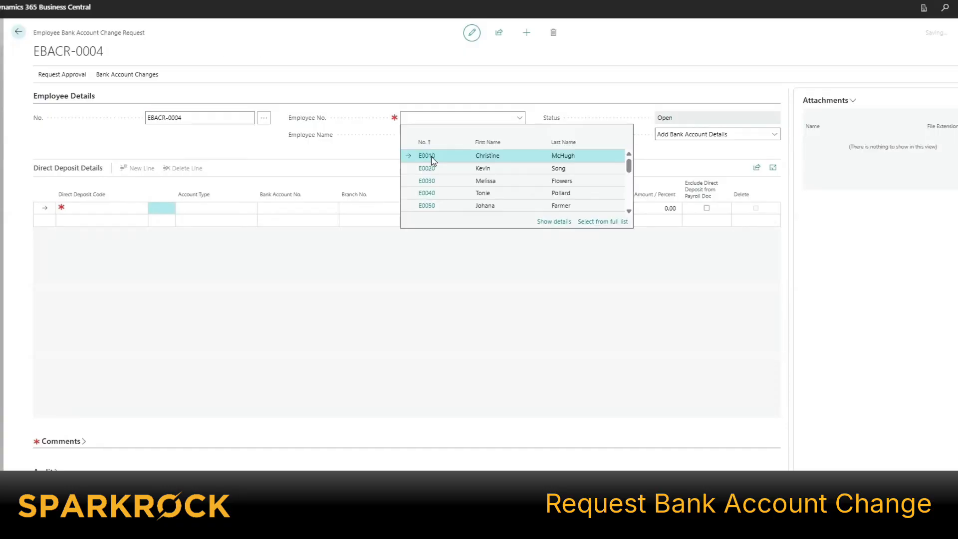
click(432, 158)
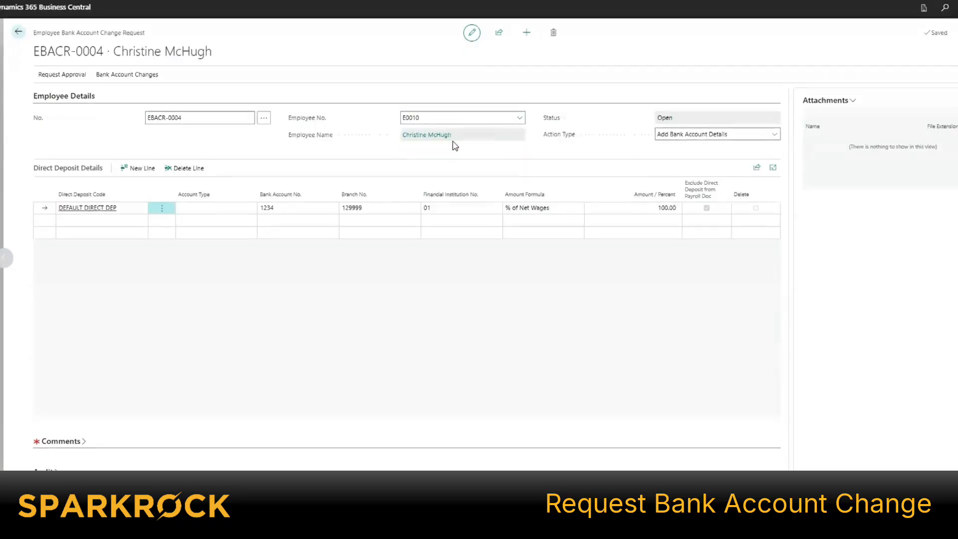
click(707, 136)
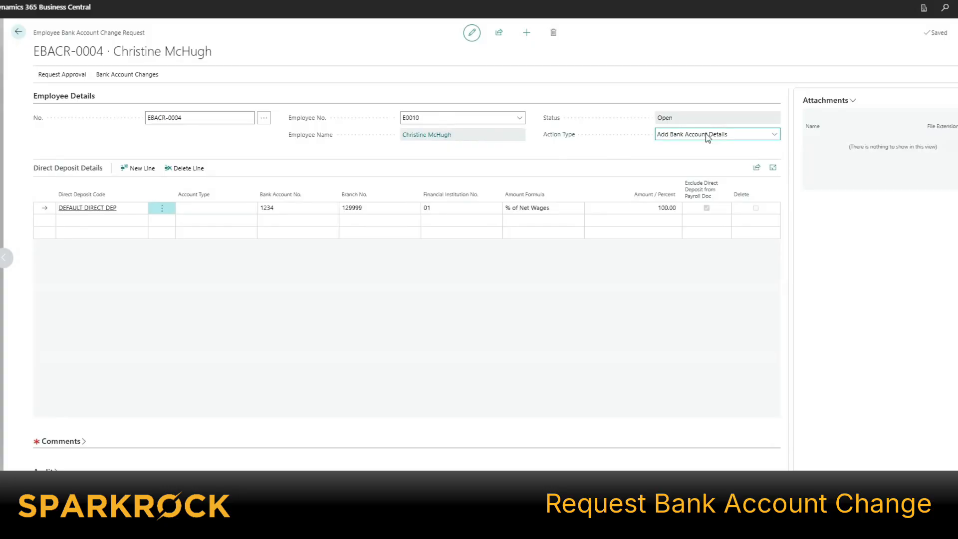
click(89, 220)
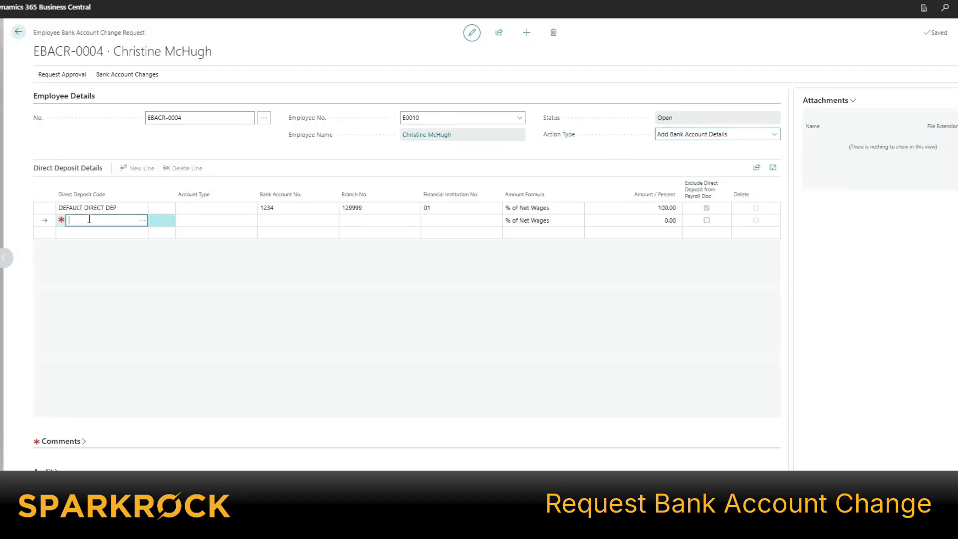
- Set the second line to NET PAY DIRECT DEP, Chequing, paying 50% of net wages
click(142, 221)
click(476, 177)
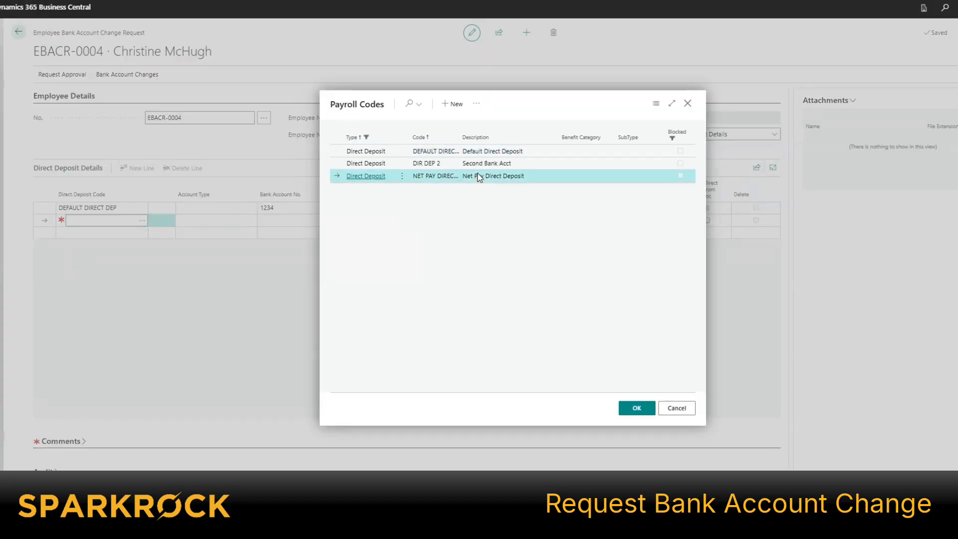
click(635, 408)
key(Tab)
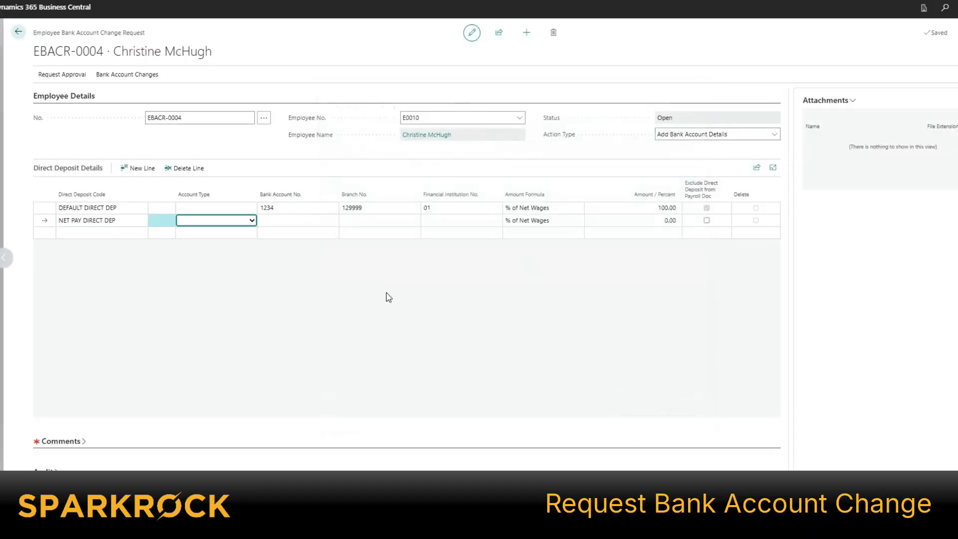
click(252, 220)
click(237, 244)
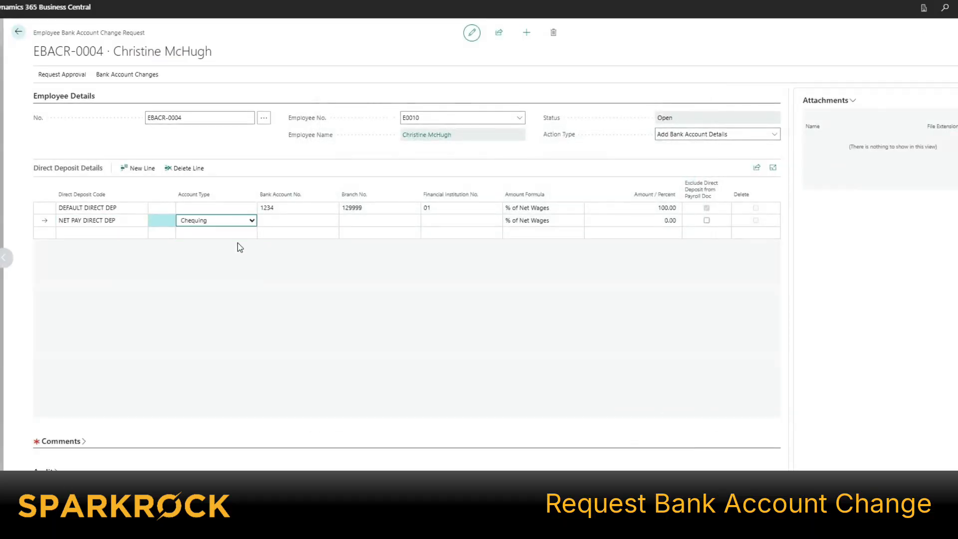
click(548, 222)
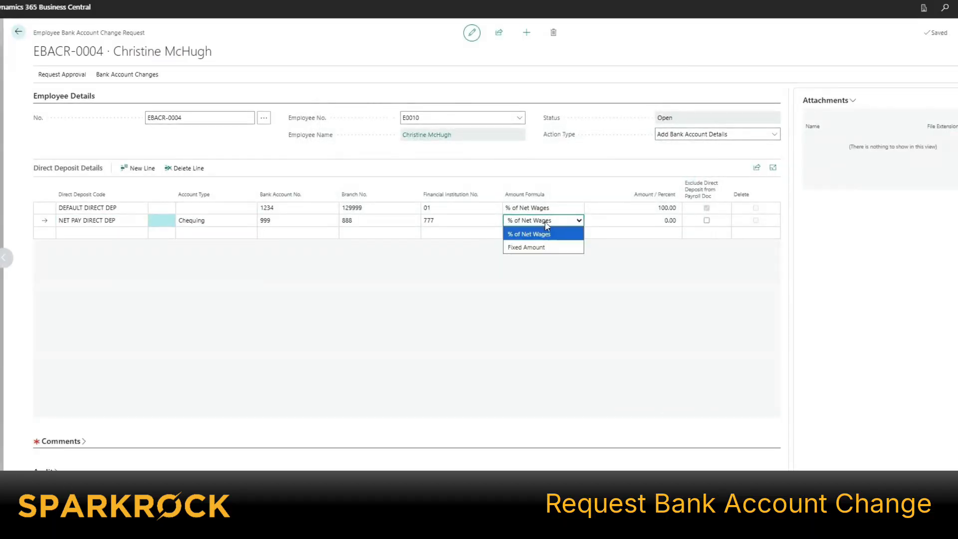
click(540, 234)
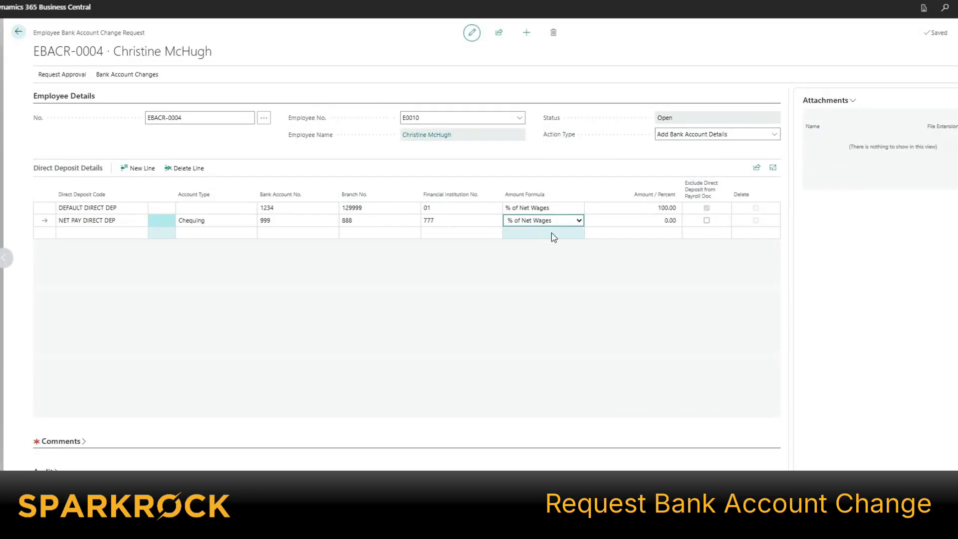
key(Tab)
text(50)
key(Tab)
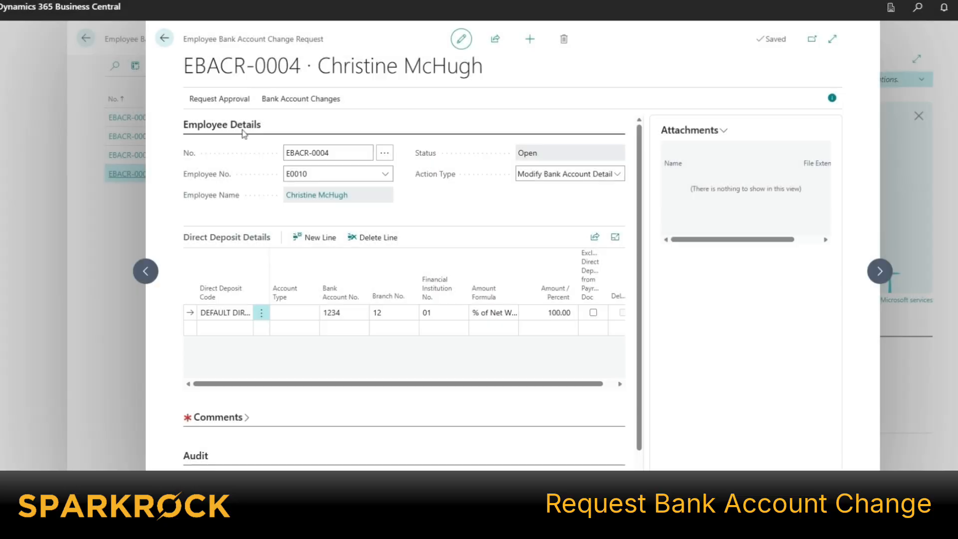
click(234, 99)
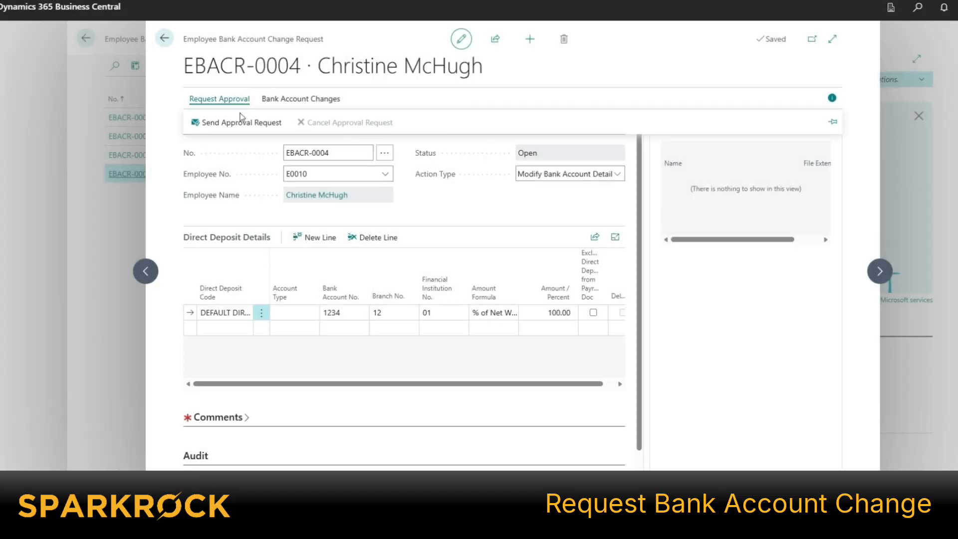
- Enter the comment 'adding comments' on request EBACR-0004
click(242, 120)
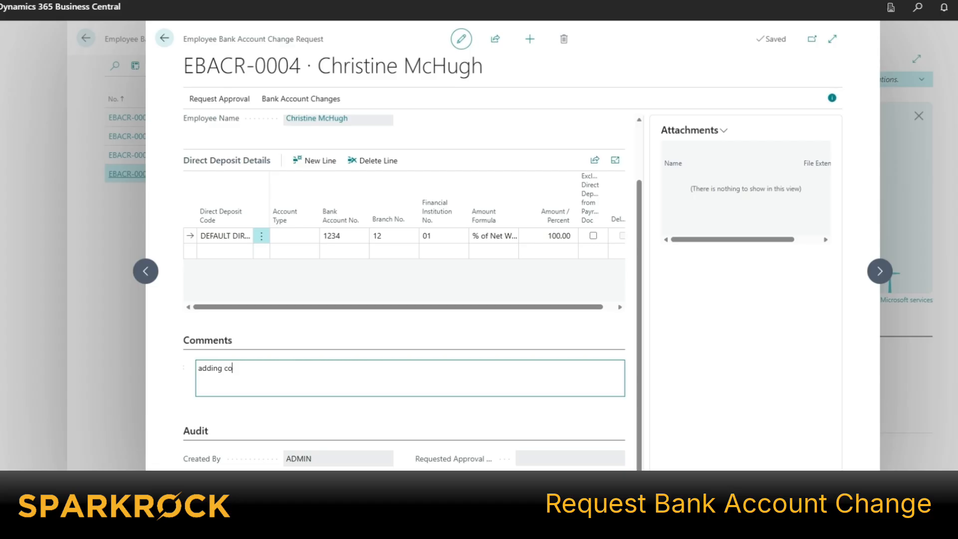
text(mments)
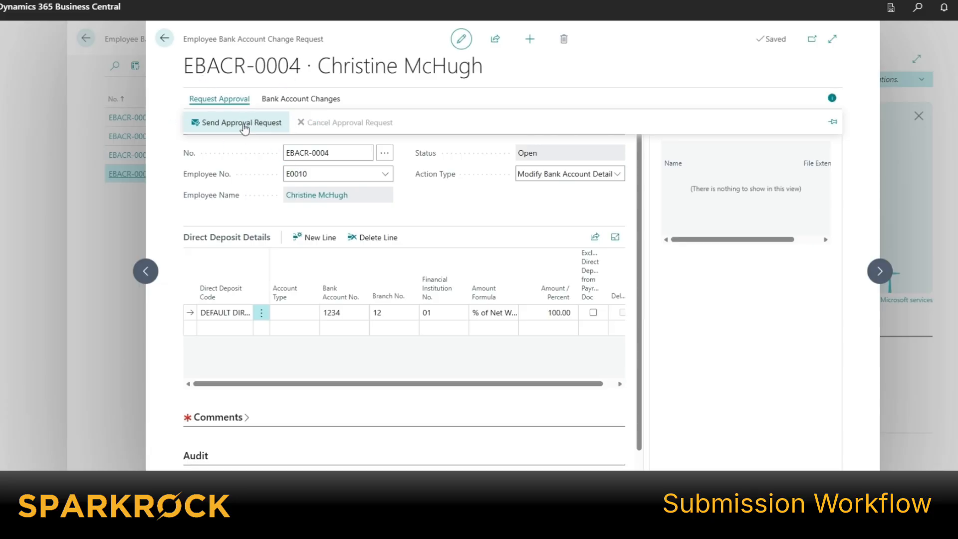
- Send request EBACR-0004 for approval, retrying after the missing-comment error, making it Pending Approval
click(244, 124)
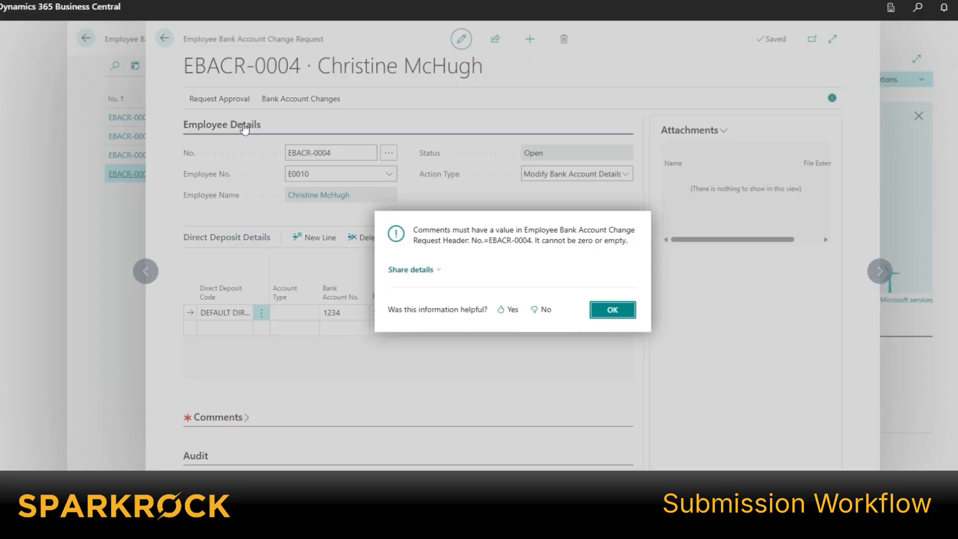
click(609, 311)
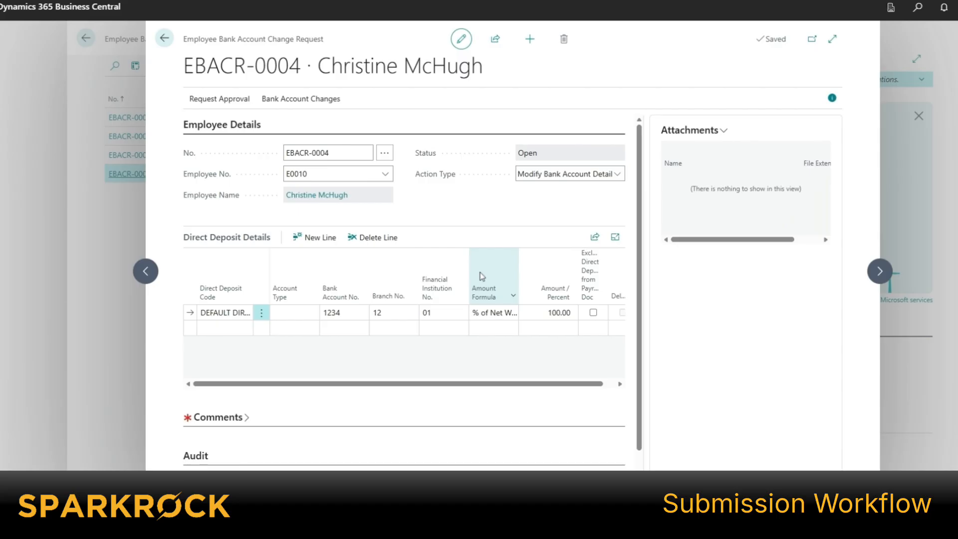
click(219, 99)
click(237, 124)
key(Return)
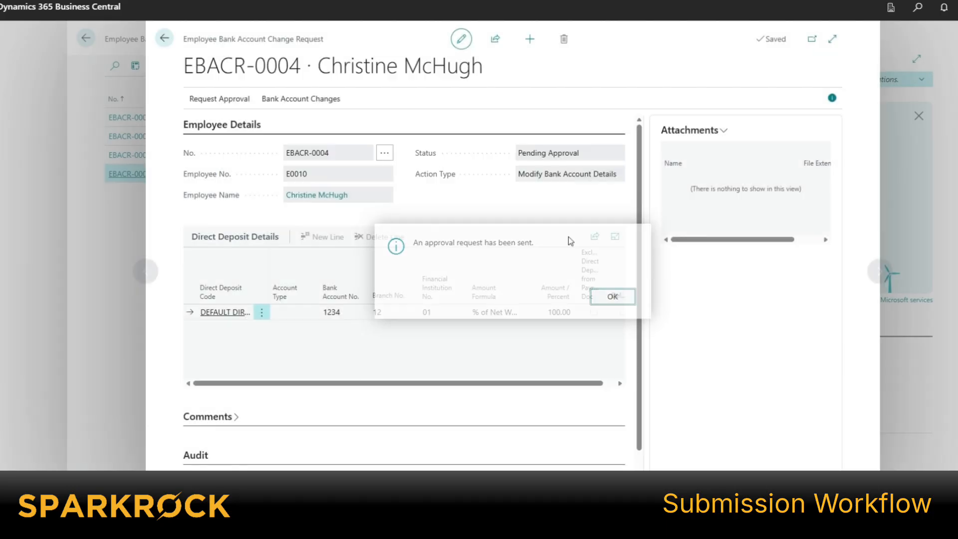
- View the approvers assigned to the bank account change request
scroll(399, 324, down, 2)
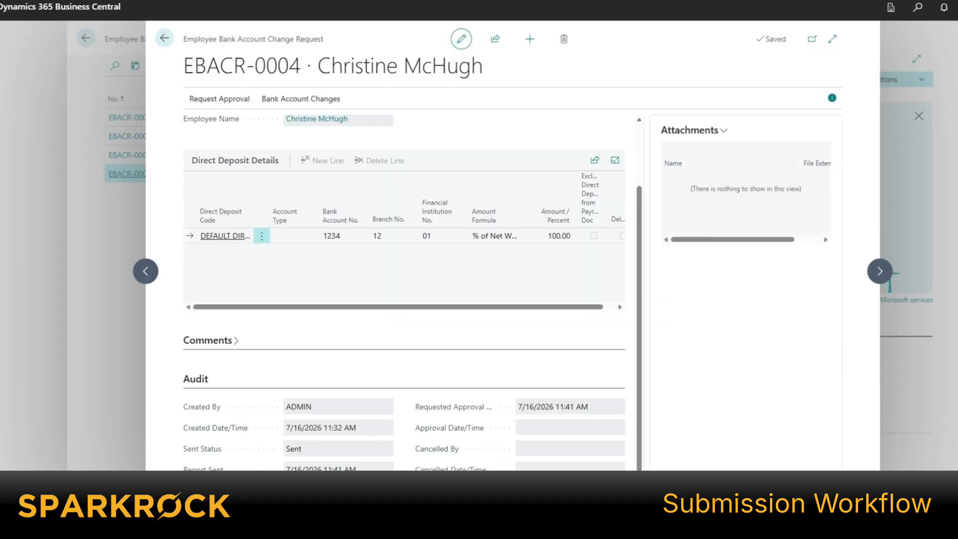
click(301, 99)
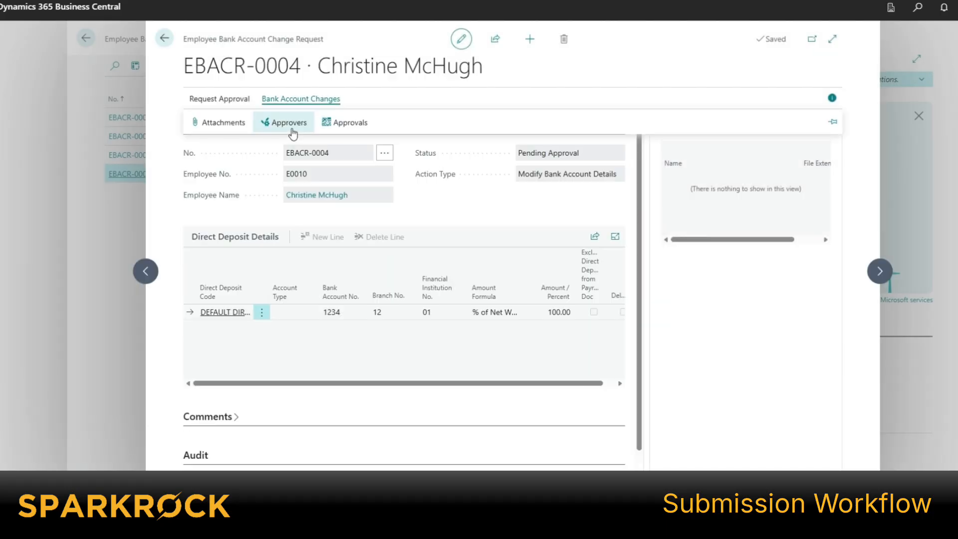
click(280, 131)
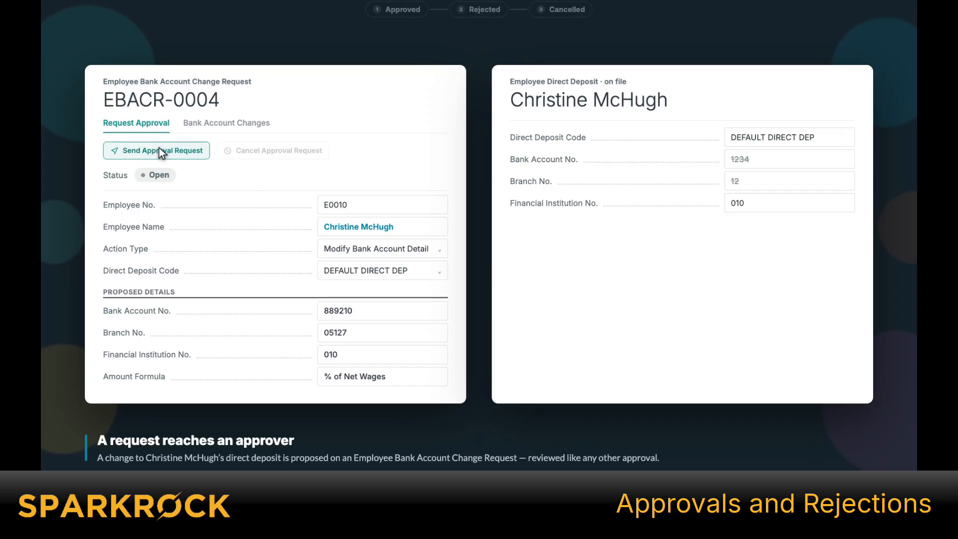
- Send EBACR-0004 for approval, try Approve and Reject, then cancel the approval request
click(159, 148)
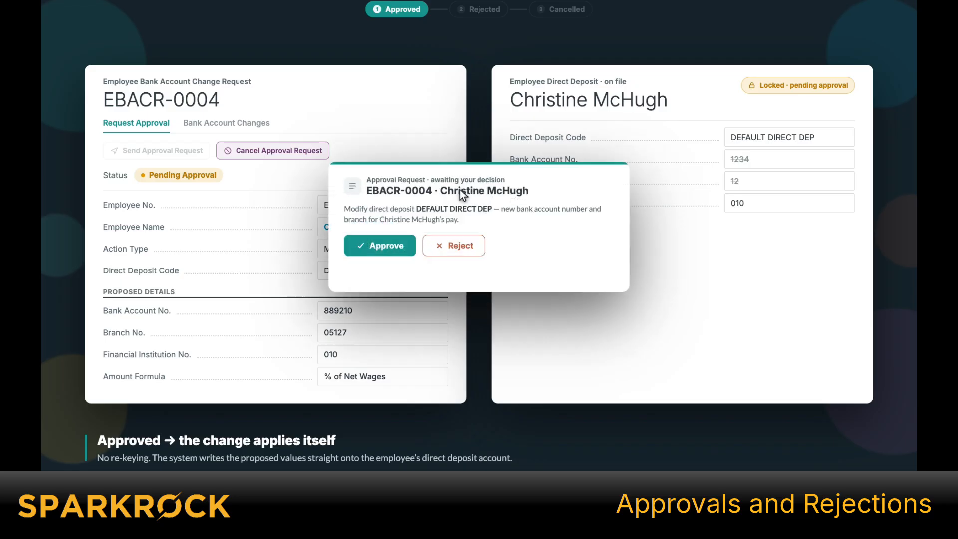
click(379, 243)
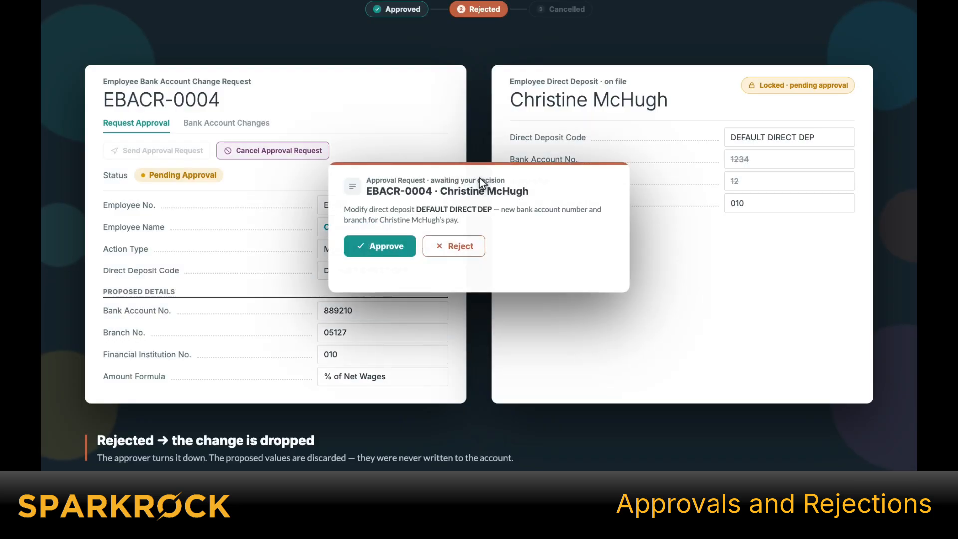
click(453, 244)
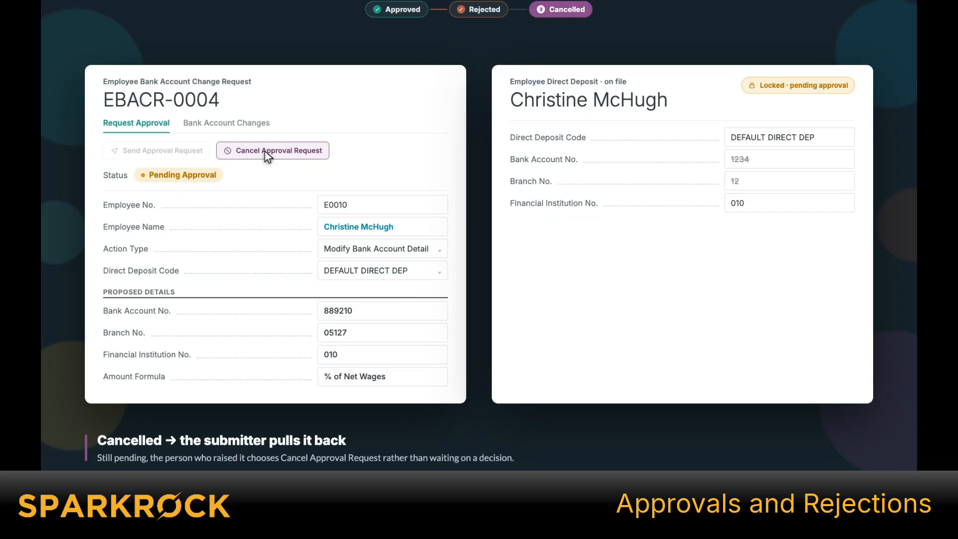
click(265, 152)
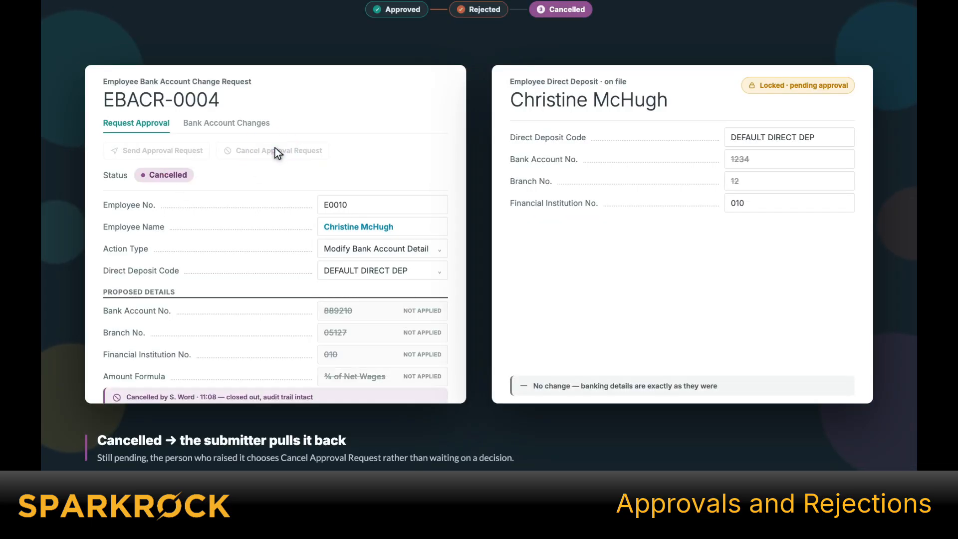